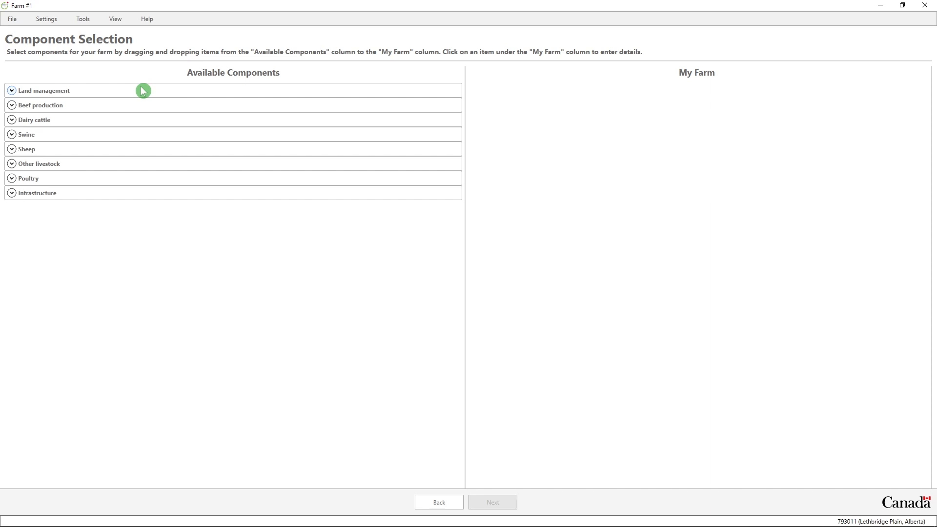
Add two Field components from the Land management category to the farm
{"action": "left_click", "coordinate": [142, 90]}
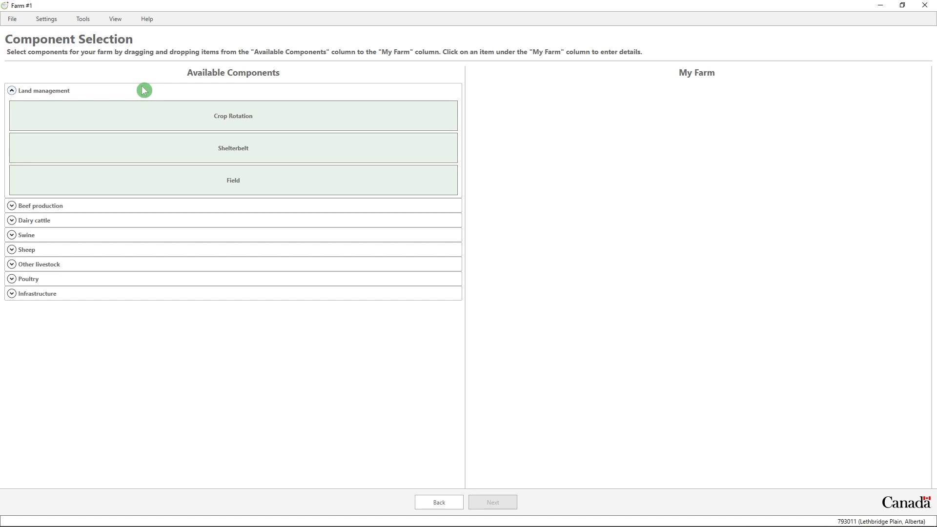
{"action": "left_click_drag", "start_coordinate": [215, 175], "coordinate": [661, 192]}
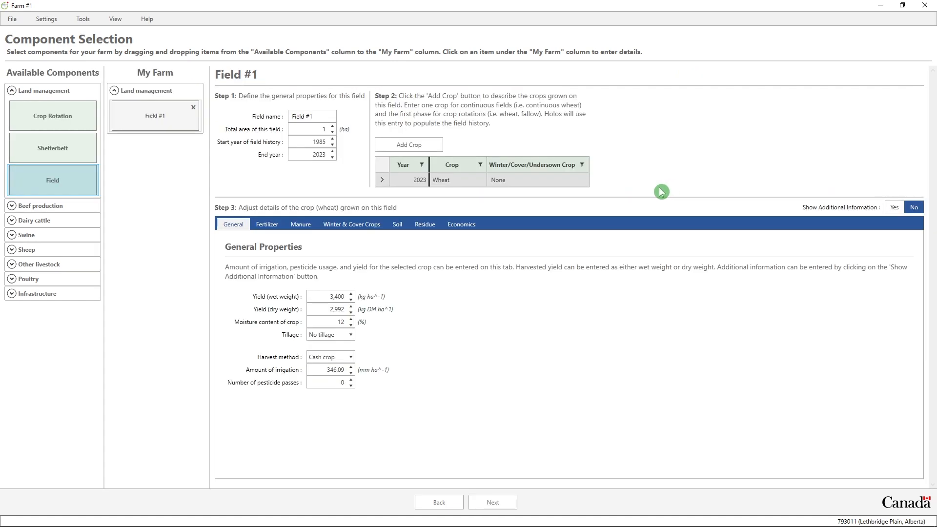
{"action": "double_click", "coordinate": [75, 186]}
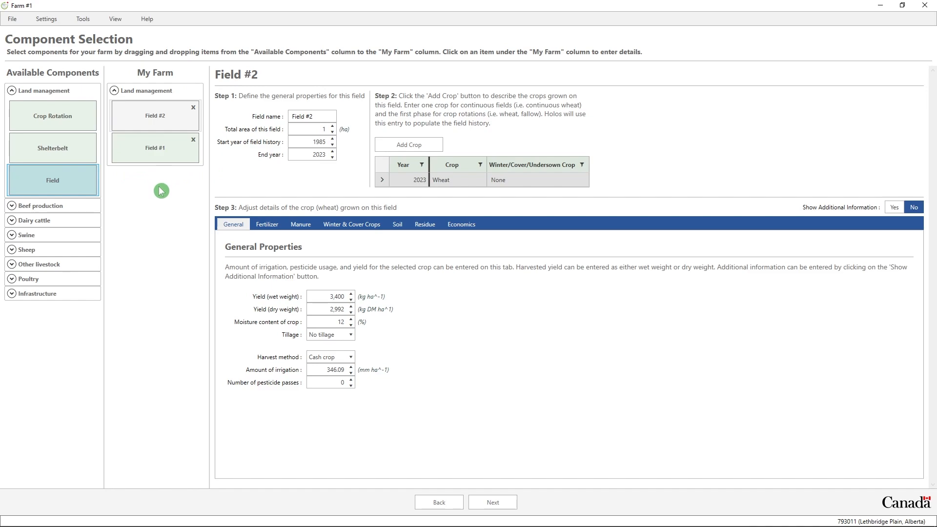
Add a Beef Finisher component from Beef production to the farm and collapse the open component categories
{"action": "left_click", "coordinate": [57, 207]}
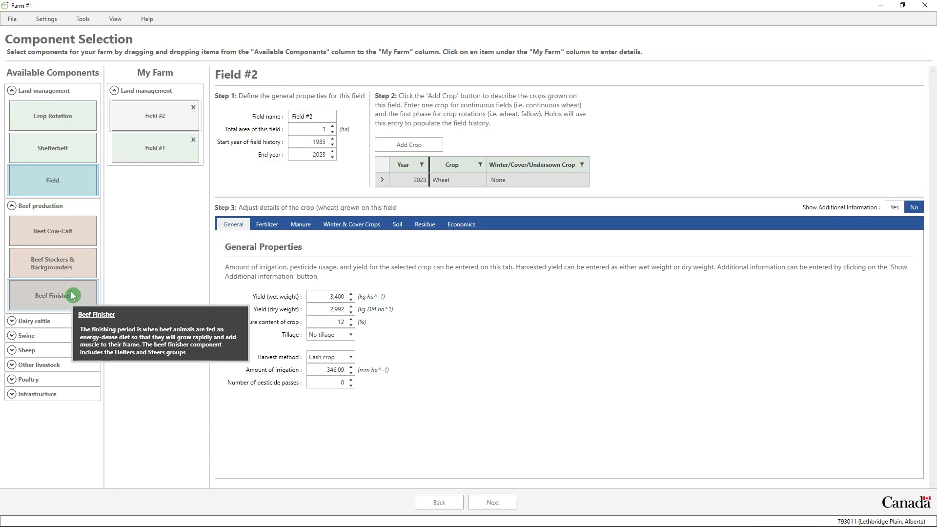
{"action": "left_click_drag", "start_coordinate": [73, 296], "coordinate": [177, 200]}
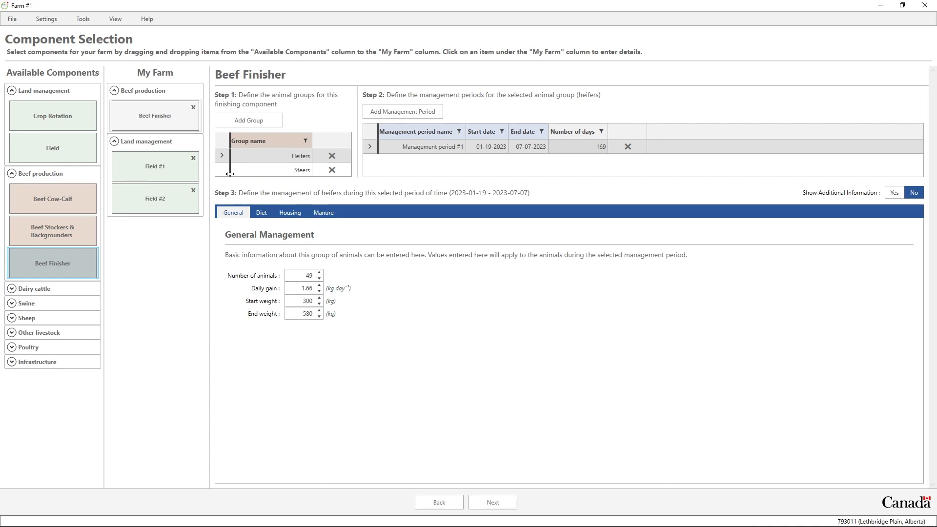
{"action": "left_click", "coordinate": [72, 90]}
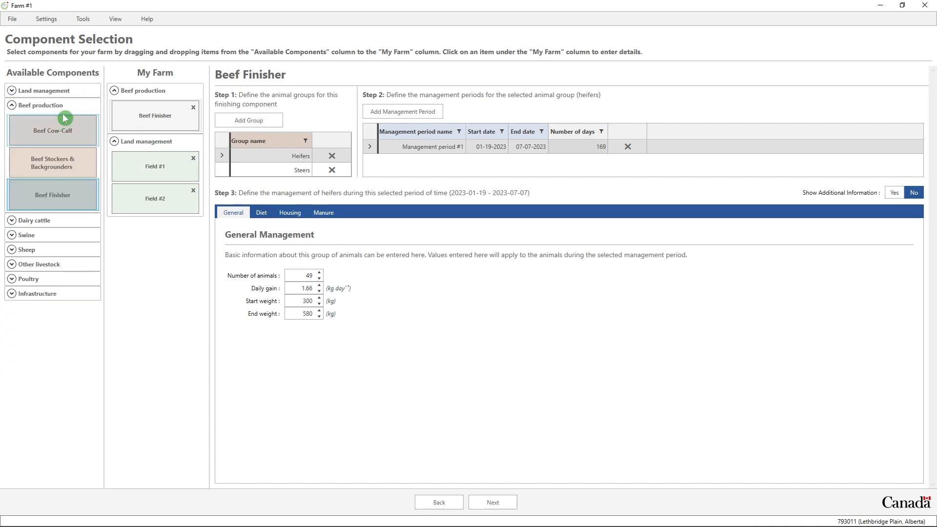
{"action": "left_click", "coordinate": [63, 105]}
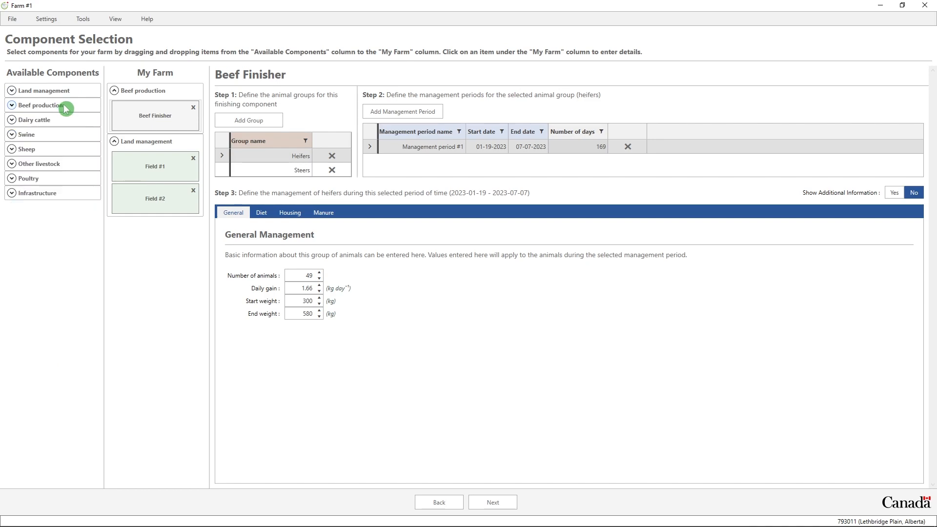
{"action": "right_click", "coordinate": [175, 115]}
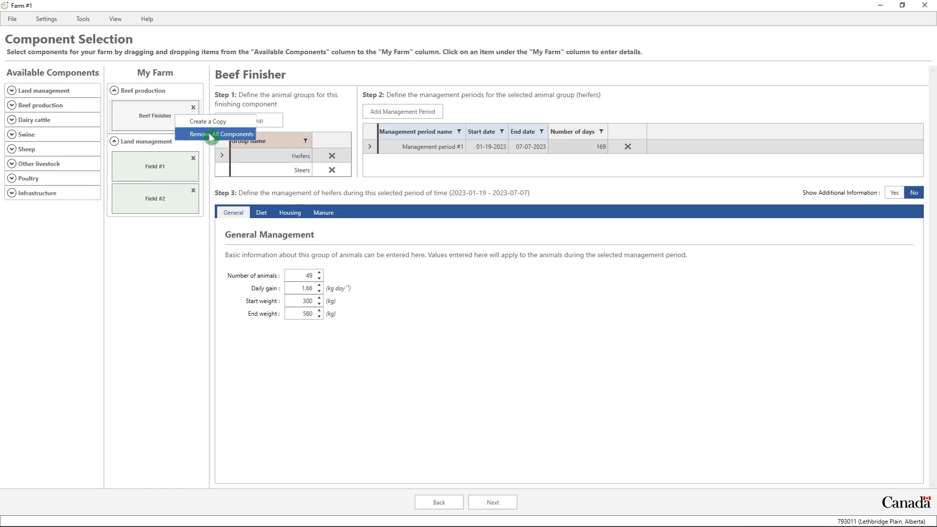
{"action": "left_click", "coordinate": [184, 237]}
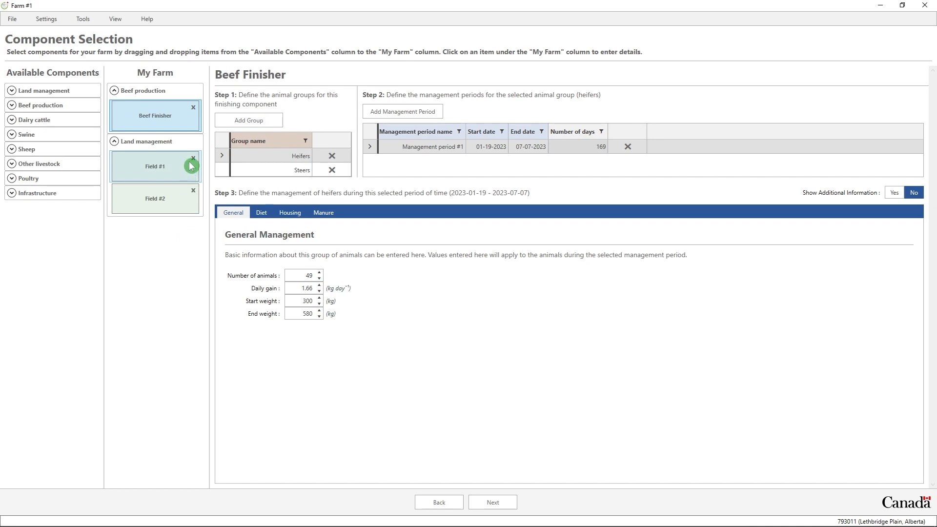
{"action": "left_click", "coordinate": [194, 108]}
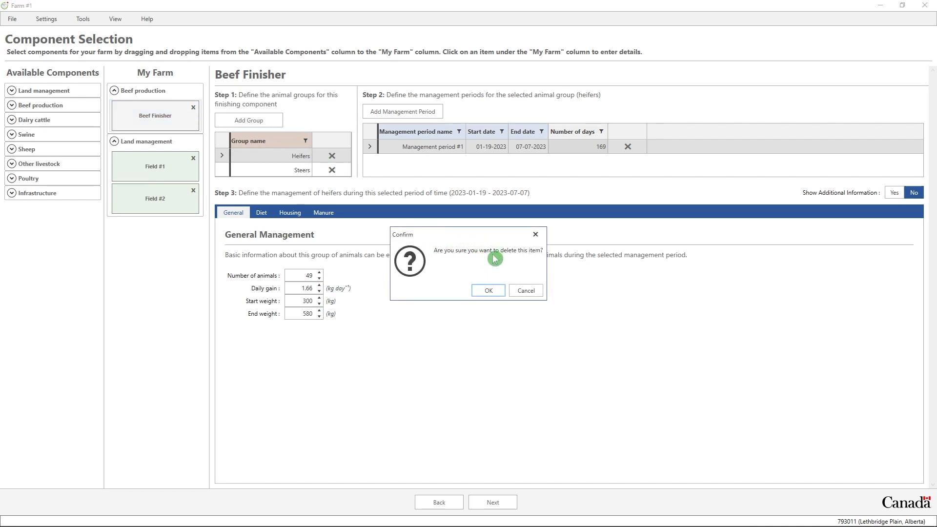
{"action": "left_click", "coordinate": [534, 294]}
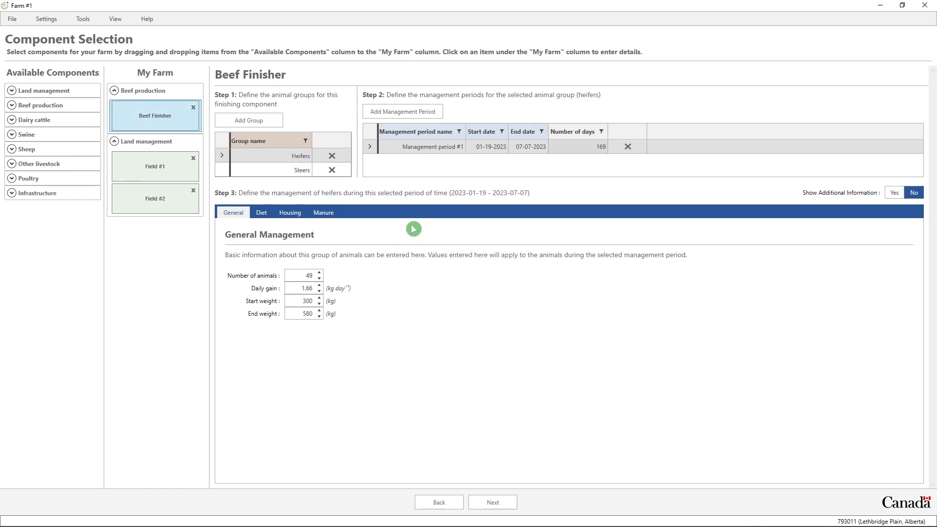
Open Field #1 and examine its name, total area, start year of field history and end year
{"action": "left_click", "coordinate": [161, 168]}
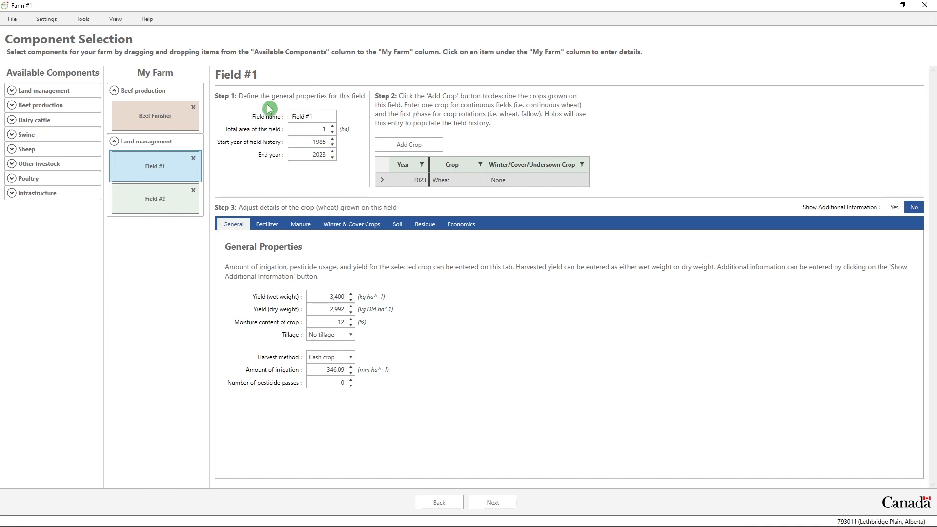
{"action": "left_click", "coordinate": [313, 113]}
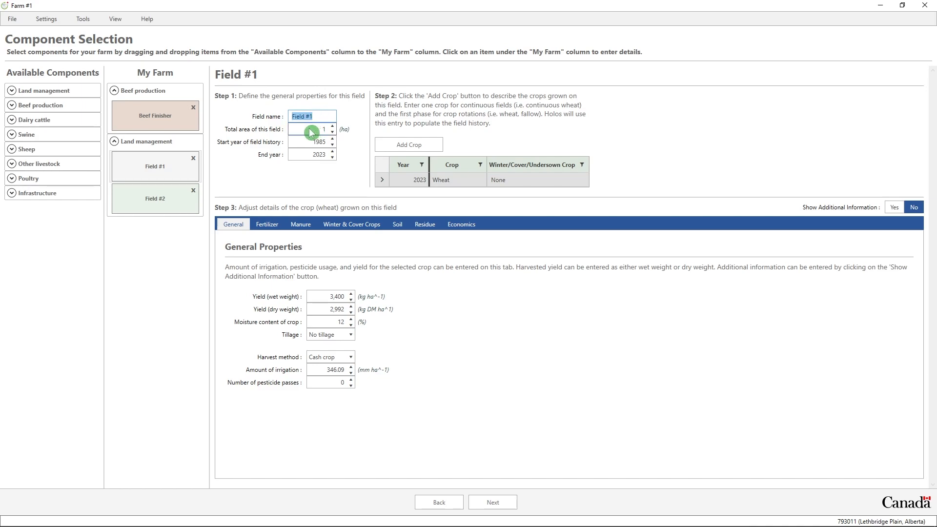
{"action": "left_click", "coordinate": [311, 133]}
{"action": "left_click", "coordinate": [311, 142]}
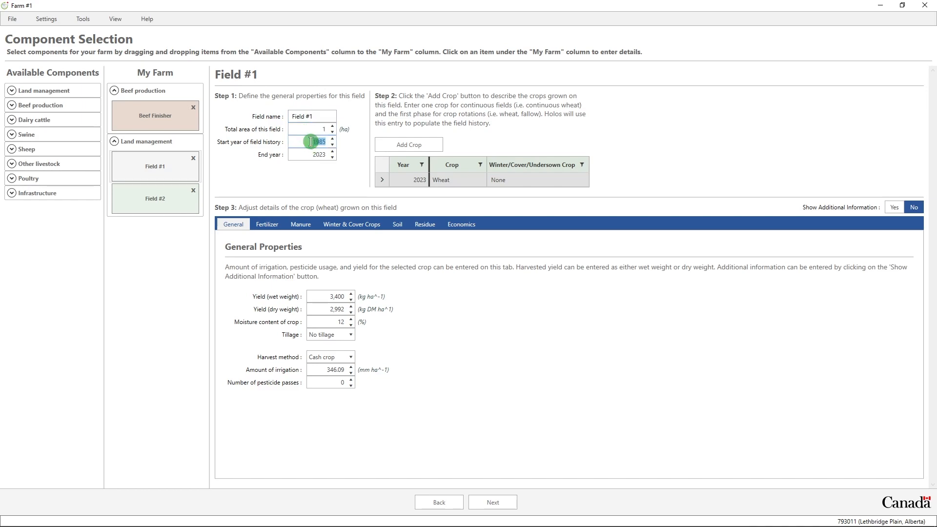
{"action": "left_click", "coordinate": [311, 153]}
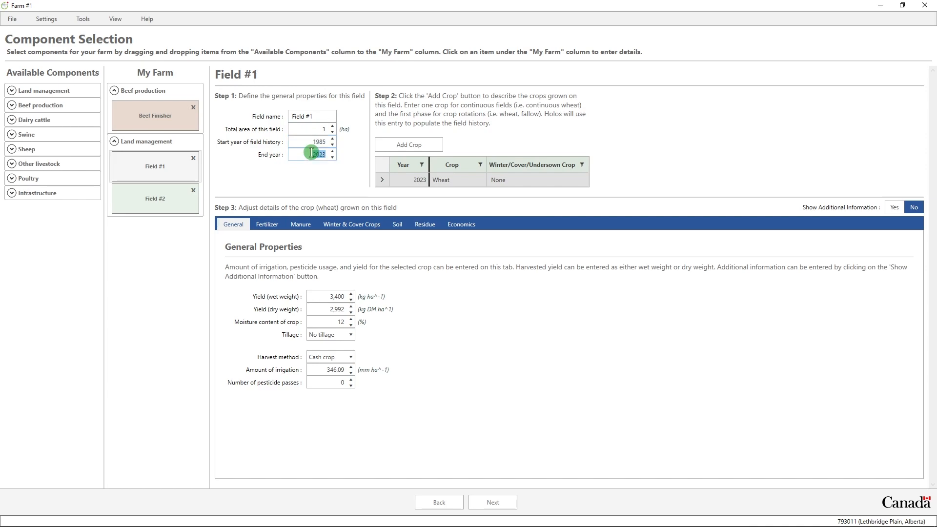
{"action": "left_click", "coordinate": [354, 179]}
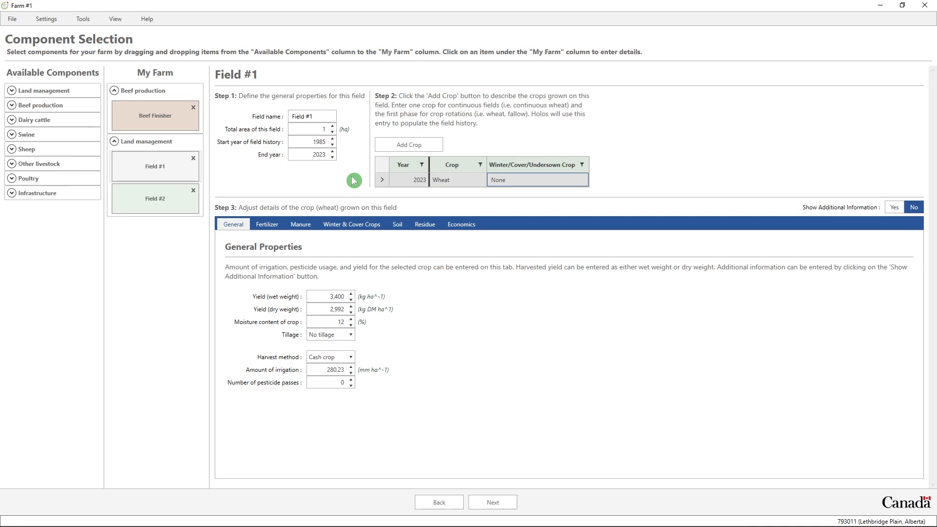
Set Field #1's 2023 crop to Barley silage and its winter/cover/undersown crop to Seeded grassland
{"action": "left_click", "coordinate": [459, 181]}
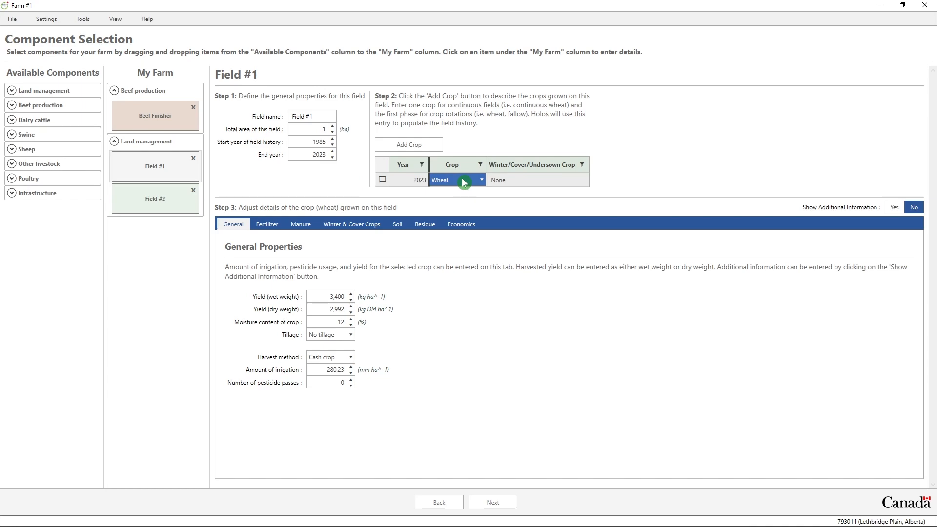
{"action": "left_click", "coordinate": [463, 182]}
{"action": "scroll", "coordinate": [474, 242], "scroll_direction": "down", "scroll_amount": 5}
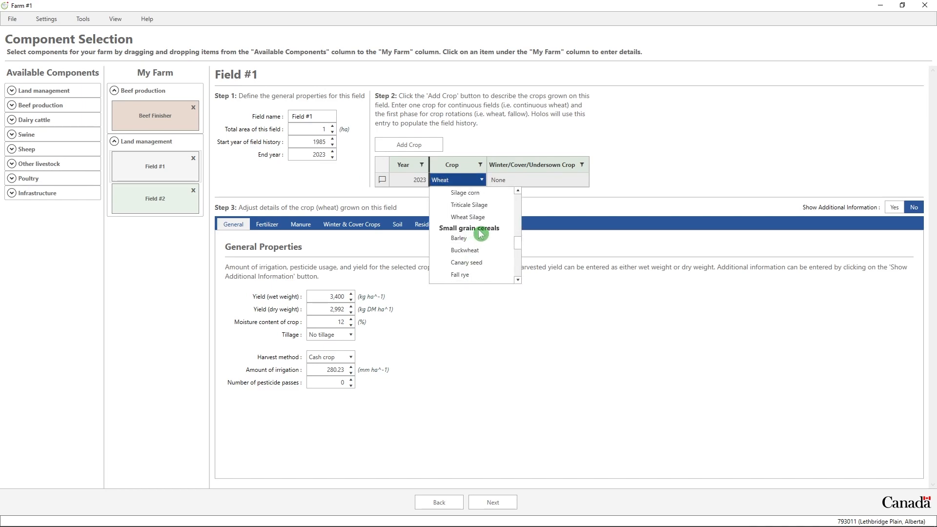
{"action": "scroll", "coordinate": [478, 237], "scroll_direction": "up", "scroll_amount": 3}
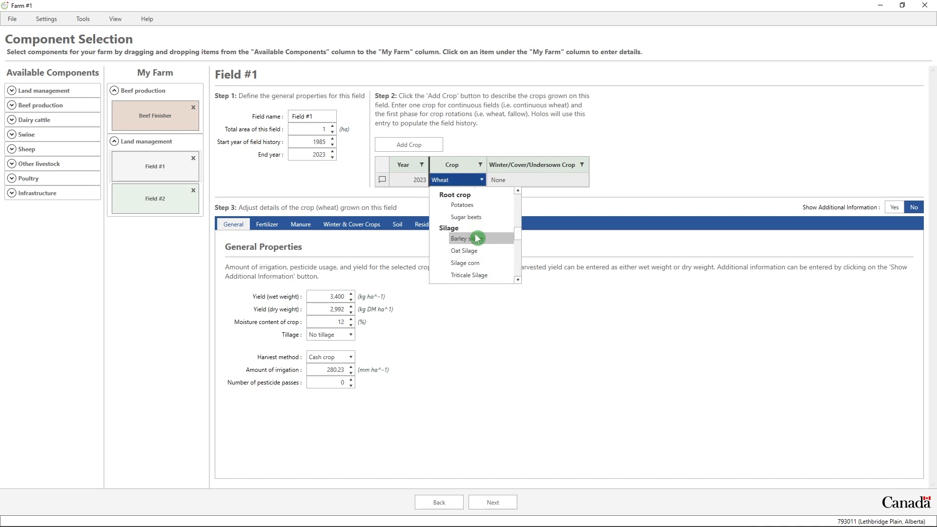
{"action": "left_click", "coordinate": [477, 238]}
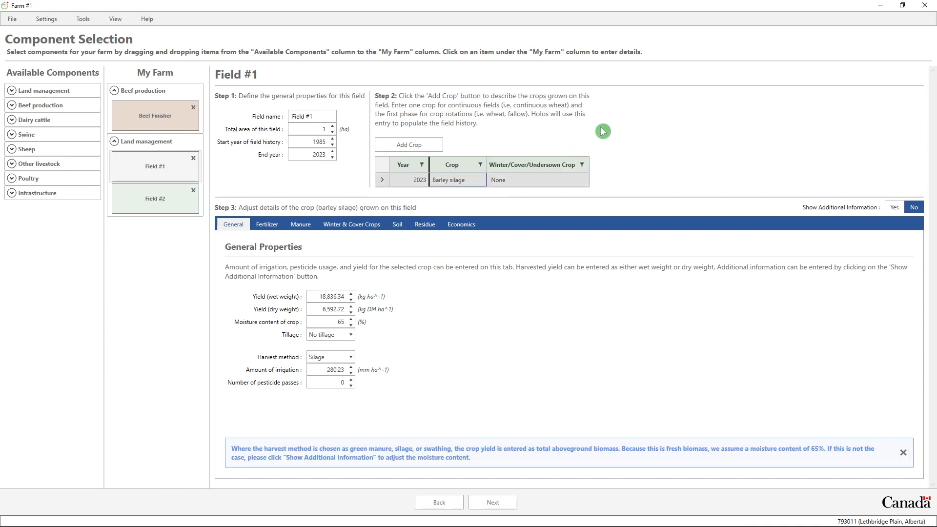
{"action": "left_click", "coordinate": [554, 182]}
{"action": "left_click", "coordinate": [550, 182]}
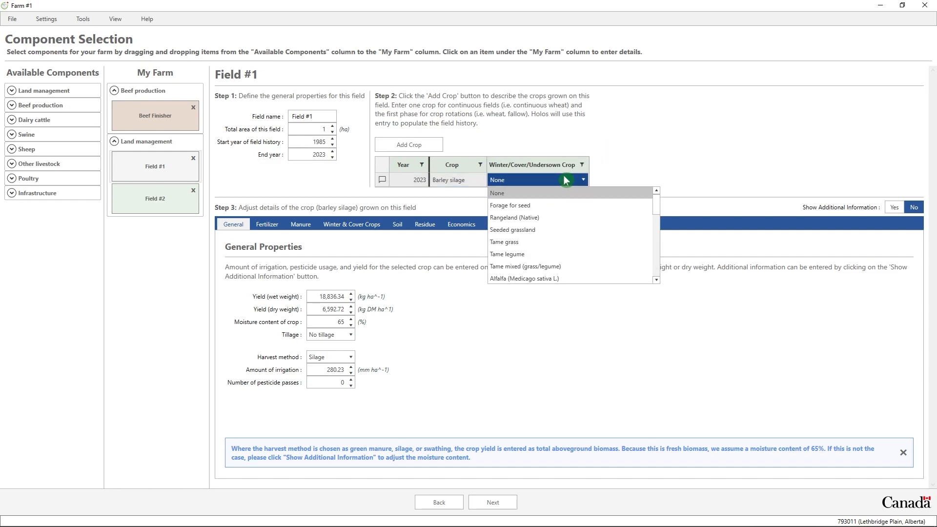
{"action": "left_click", "coordinate": [554, 235]}
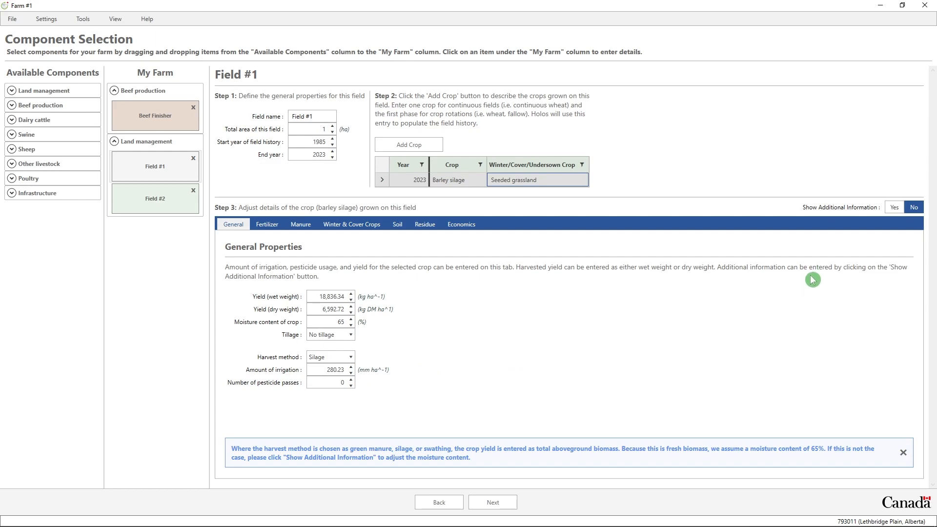
Show the additional information for Field #1 and inspect the barley silage's fuel and herbicide energy
{"action": "left_click", "coordinate": [894, 209]}
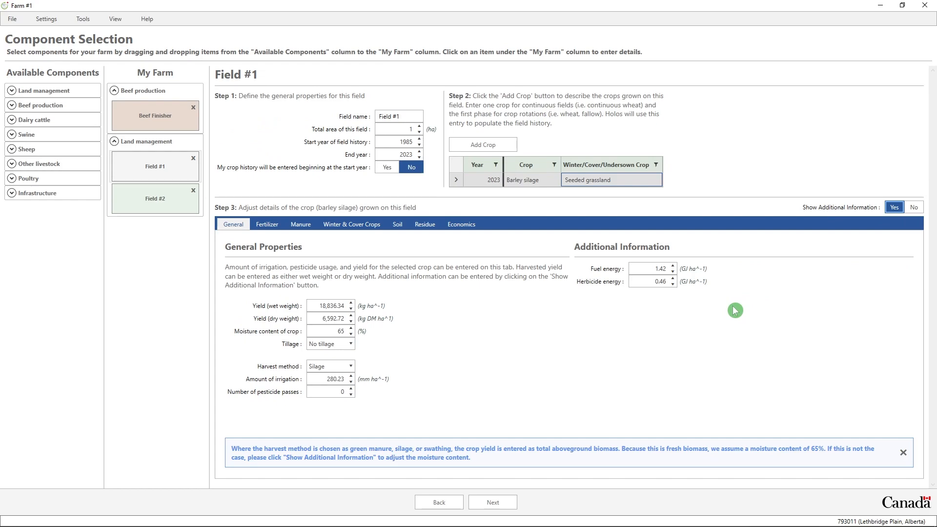
{"action": "left_click", "coordinate": [666, 282]}
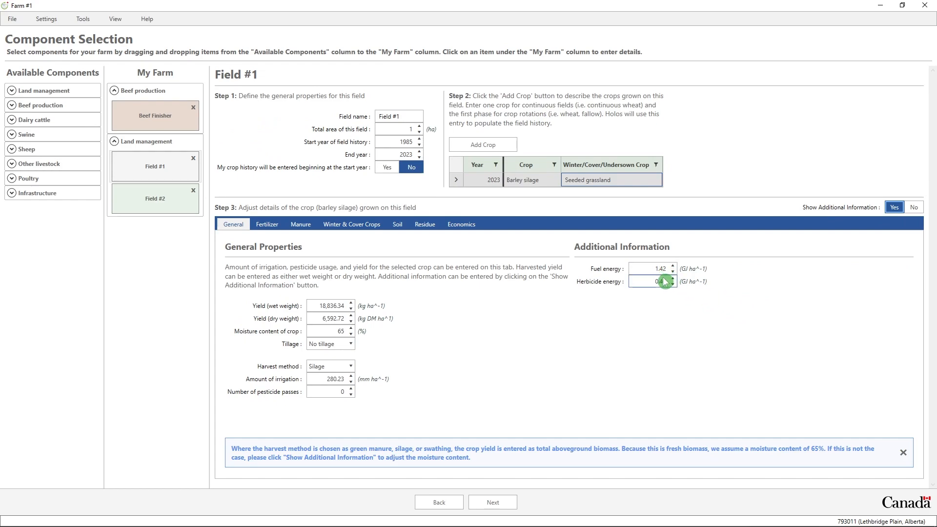
{"action": "left_click", "coordinate": [719, 283]}
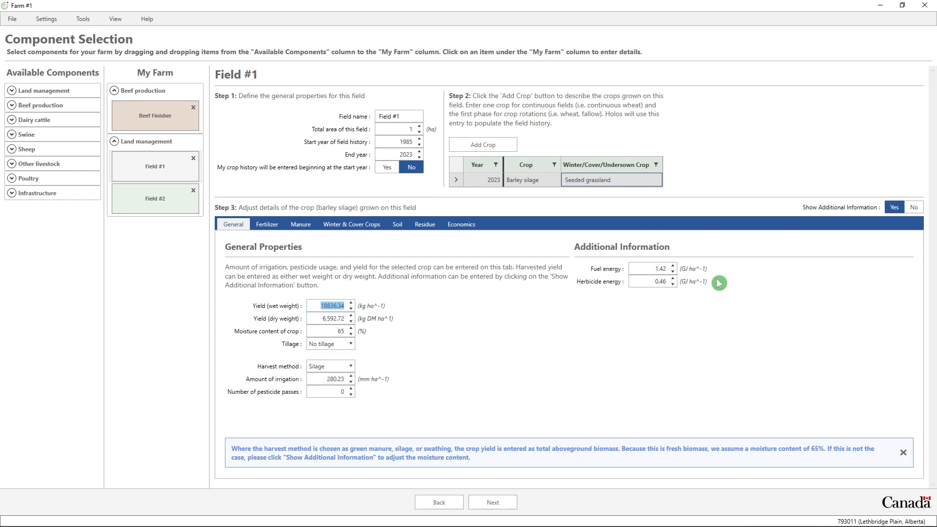
Review the barley silage's fertilizer and manure management, and switch Field #1's soil management to Custom Mode
{"action": "left_click", "coordinate": [266, 229]}
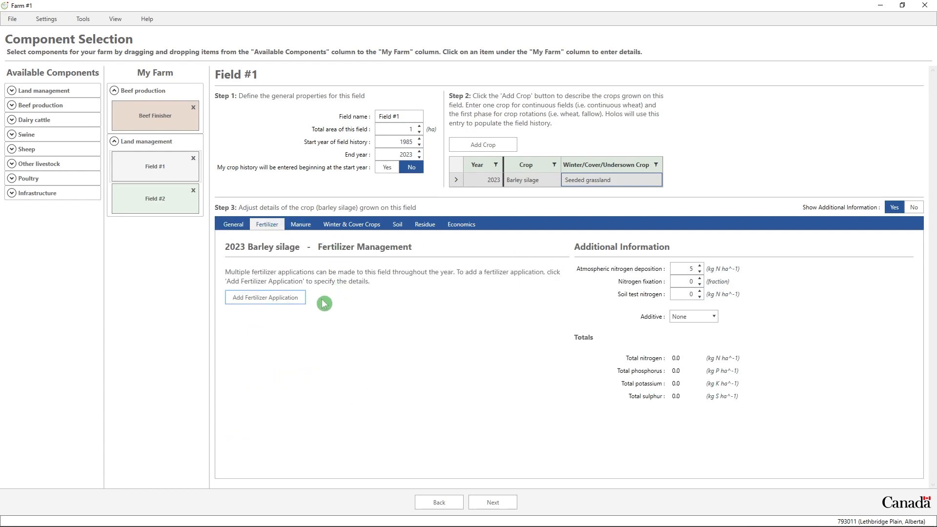
{"action": "left_click", "coordinate": [304, 225]}
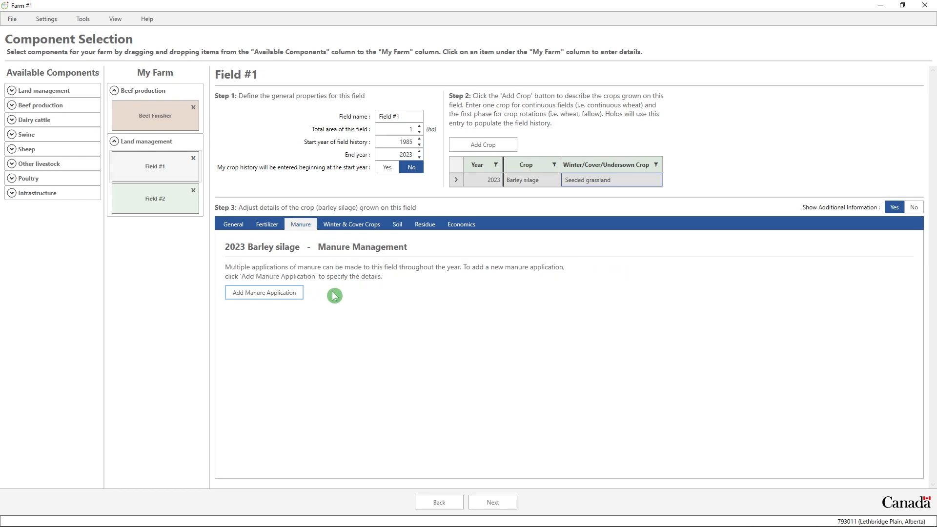
{"action": "left_click", "coordinate": [397, 226]}
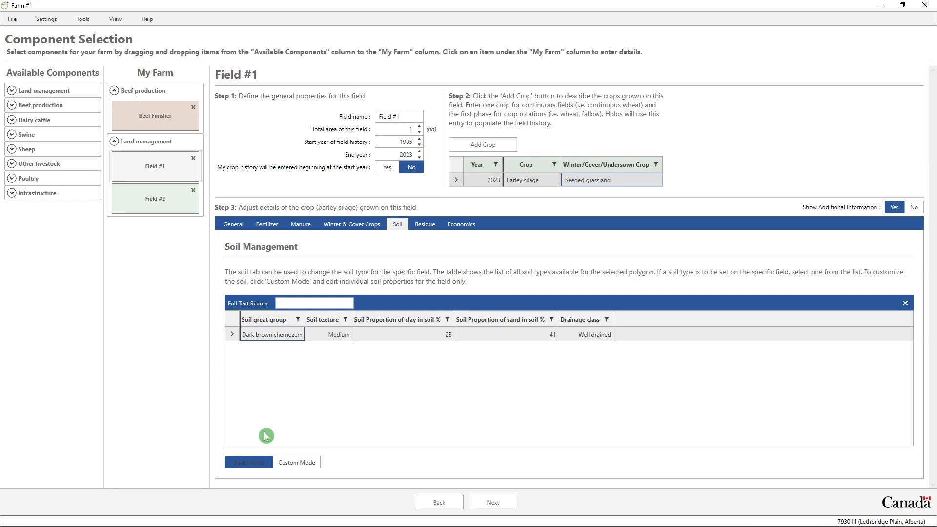
{"action": "left_click", "coordinate": [295, 463]}
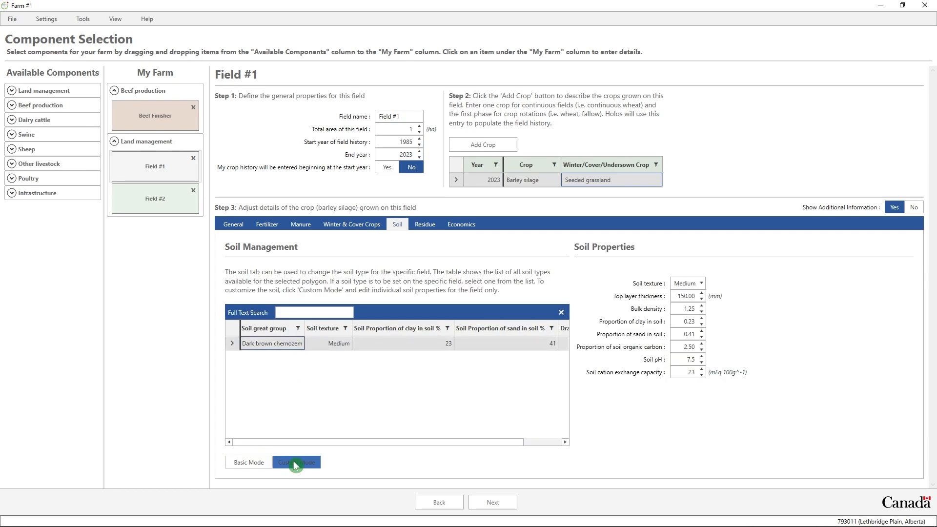
Examine the barley silage's residue coefficients, cover crop management, crop price and direct costs
{"action": "left_click", "coordinate": [425, 226]}
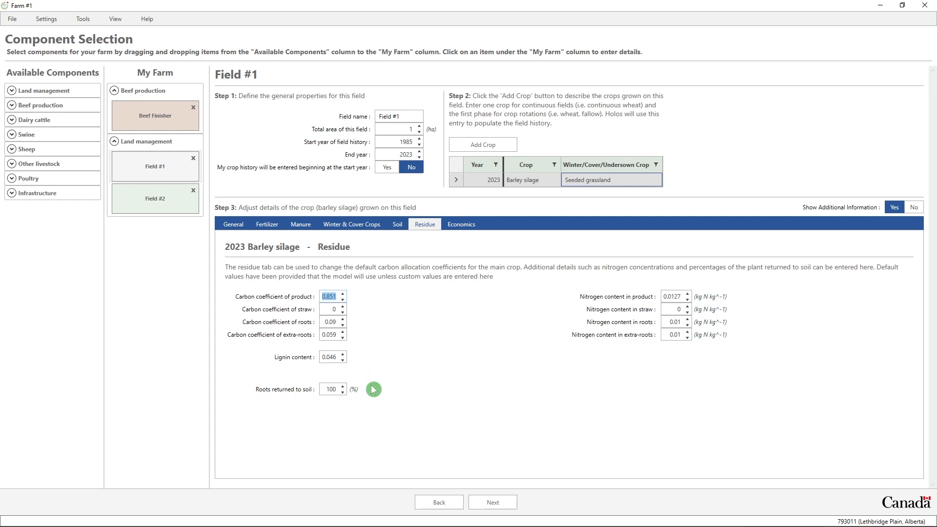
{"action": "left_click", "coordinate": [358, 228]}
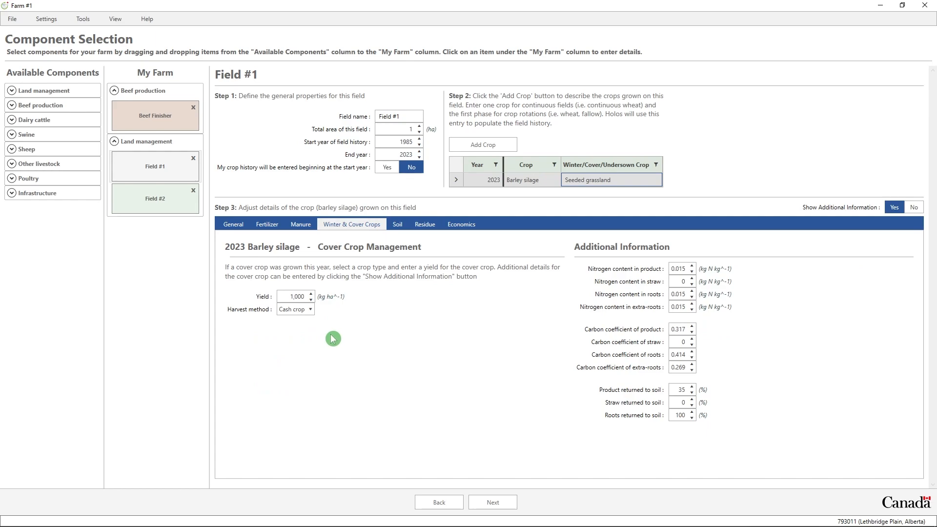
{"action": "left_click", "coordinate": [462, 224]}
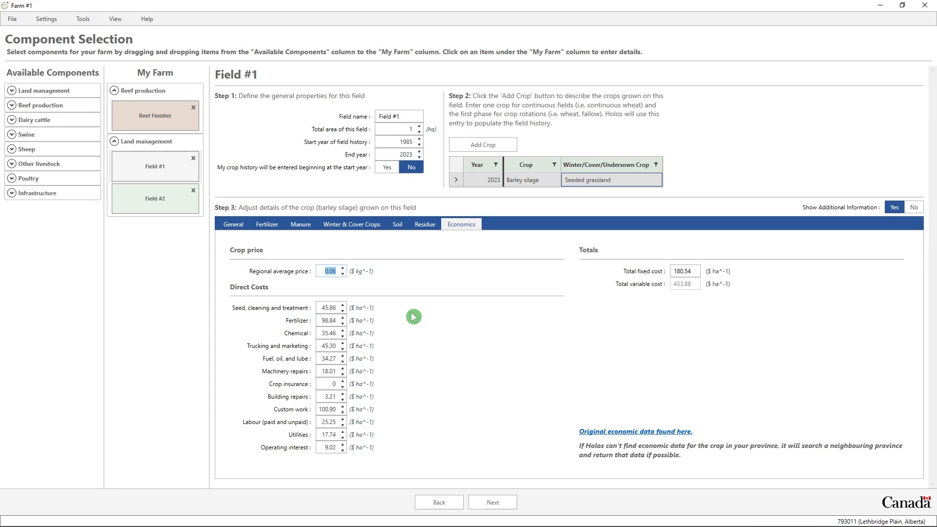
{"action": "left_click", "coordinate": [273, 251]}
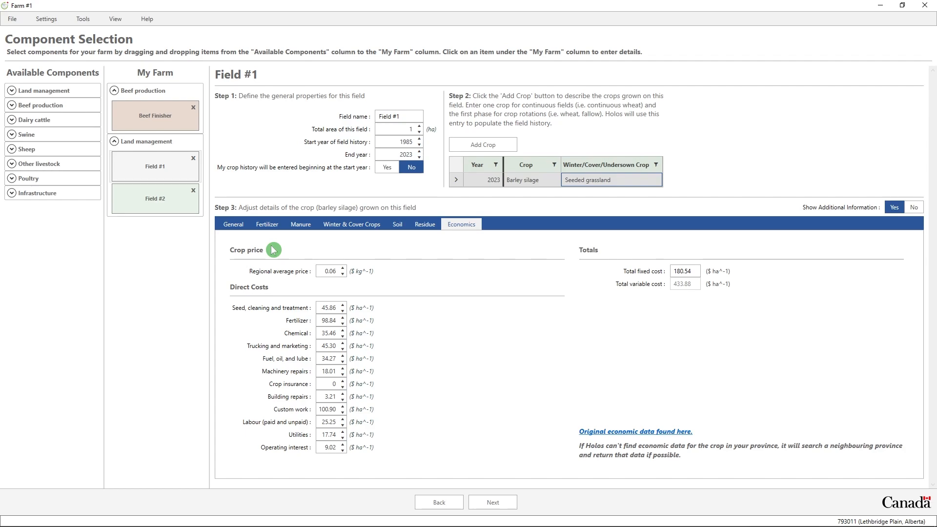
Add three Steers animal groups to the Beef Finisher component
{"action": "left_click", "coordinate": [153, 128]}
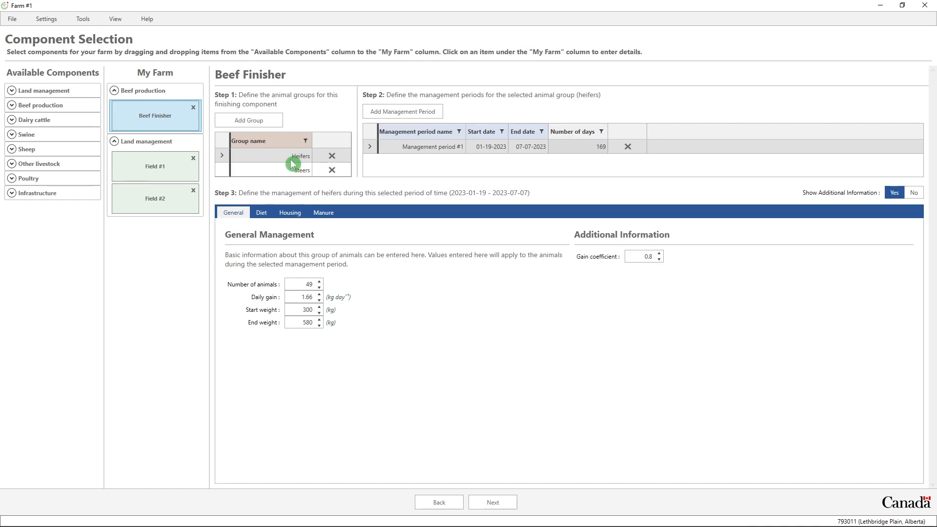
{"action": "left_click", "coordinate": [260, 126]}
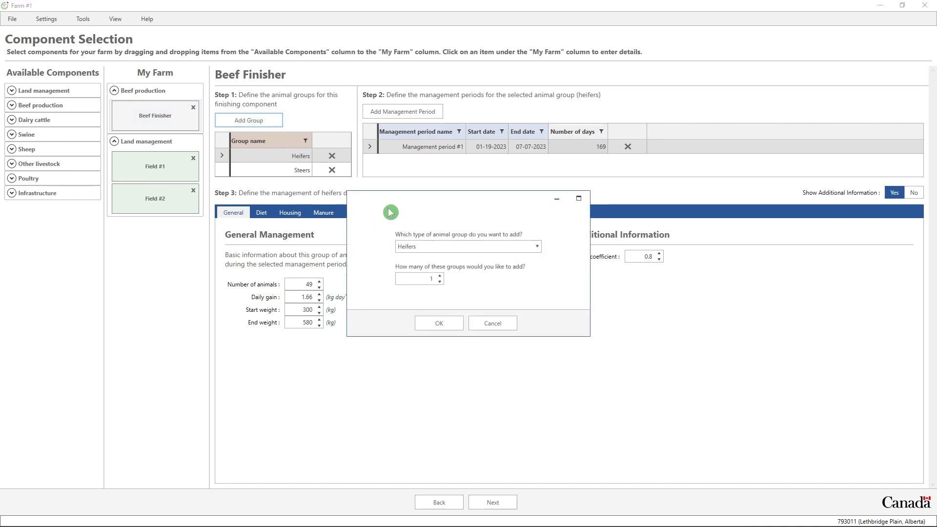
{"action": "left_click", "coordinate": [434, 246]}
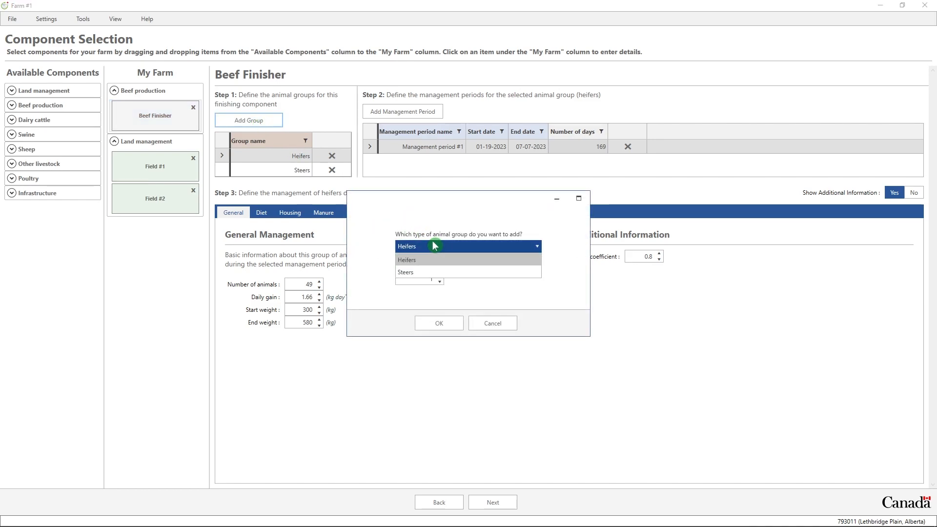
{"action": "left_click", "coordinate": [437, 272]}
{"action": "left_click", "coordinate": [441, 277]}
{"action": "left_click", "coordinate": [440, 276]}
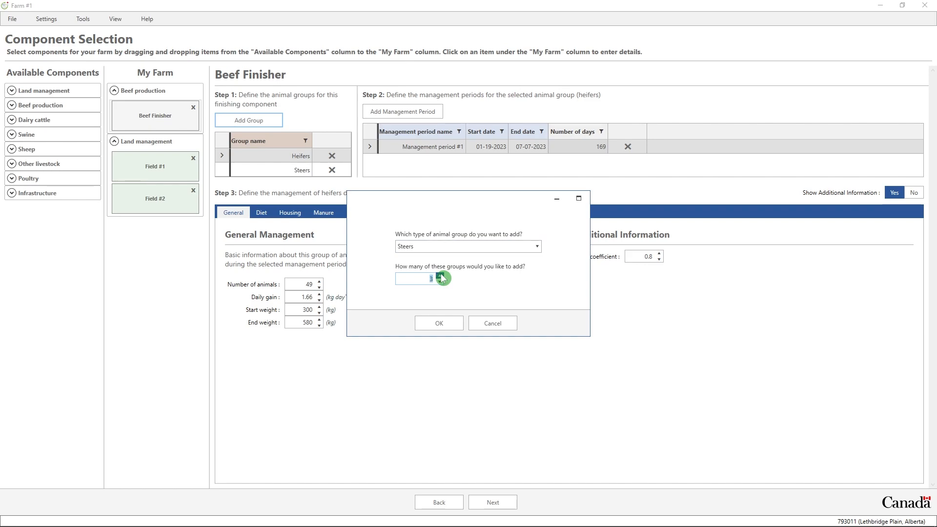
{"action": "left_click", "coordinate": [439, 323]}
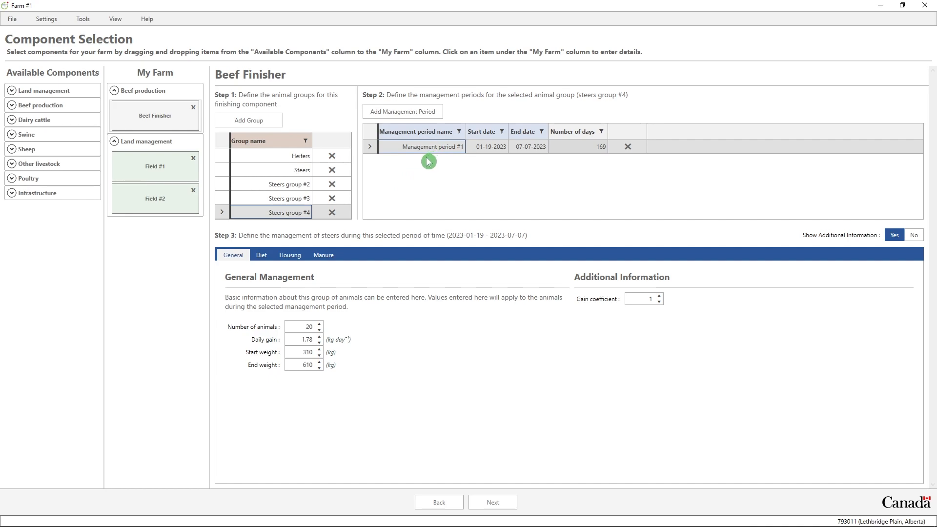
Add a second management period to steers group #4 and delete it again
{"action": "left_click", "coordinate": [414, 113]}
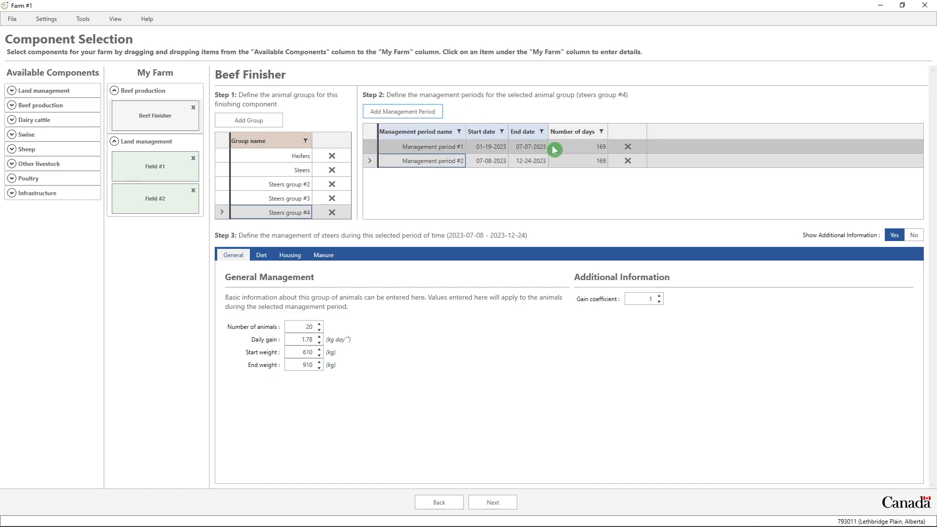
{"action": "left_click", "coordinate": [627, 161]}
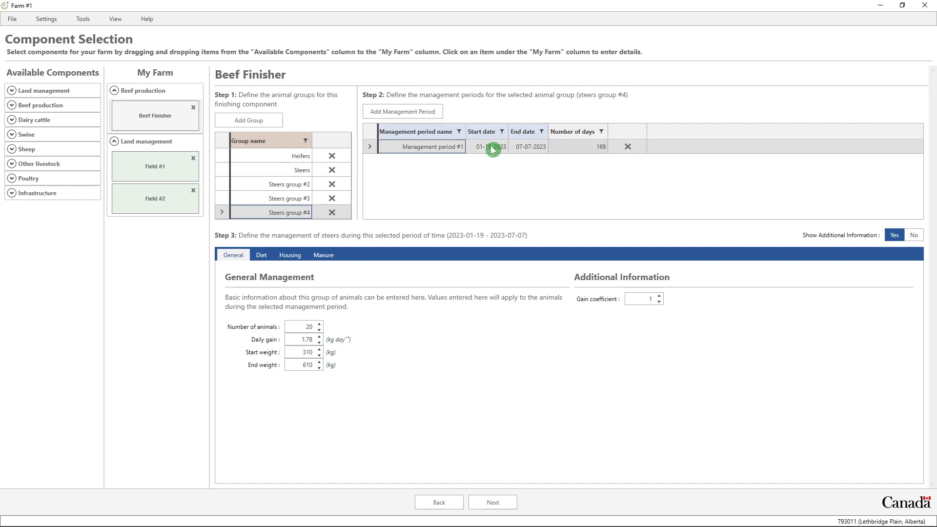
Set the end date of steers group #4's Management period #1 to 2023-07-08
{"action": "left_click", "coordinate": [535, 151]}
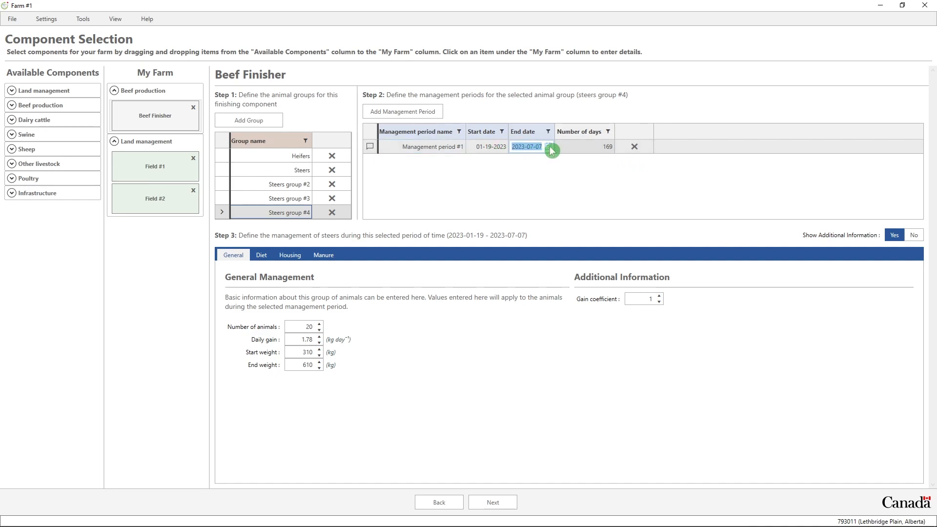
{"action": "left_click", "coordinate": [551, 147]}
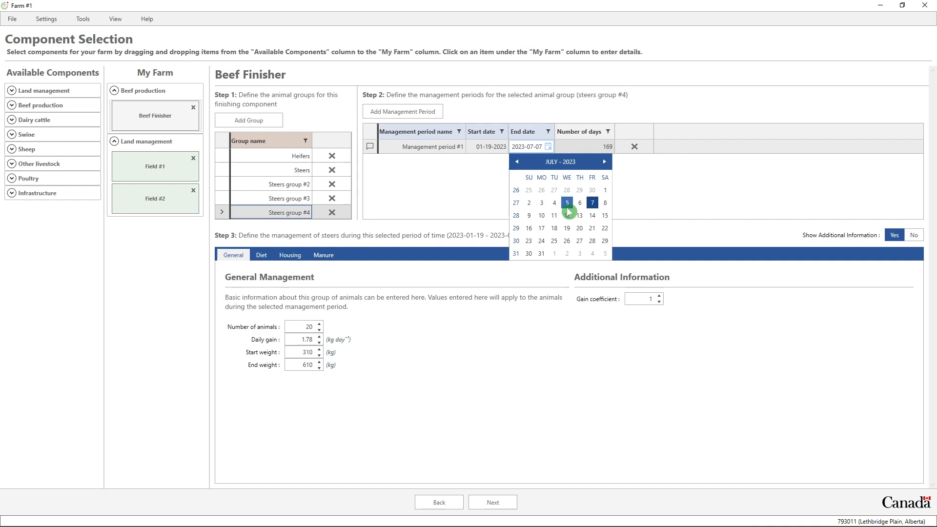
{"action": "left_click", "coordinate": [607, 204]}
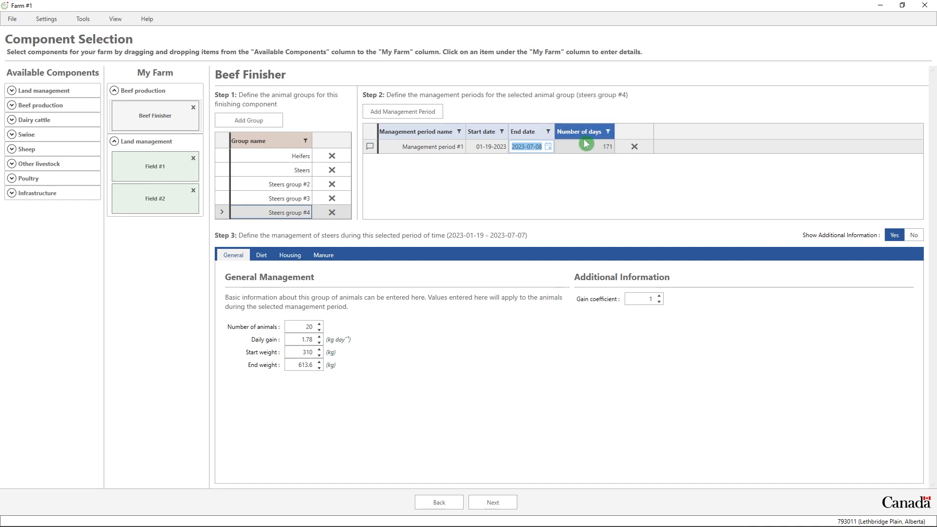
{"action": "left_click", "coordinate": [537, 236]}
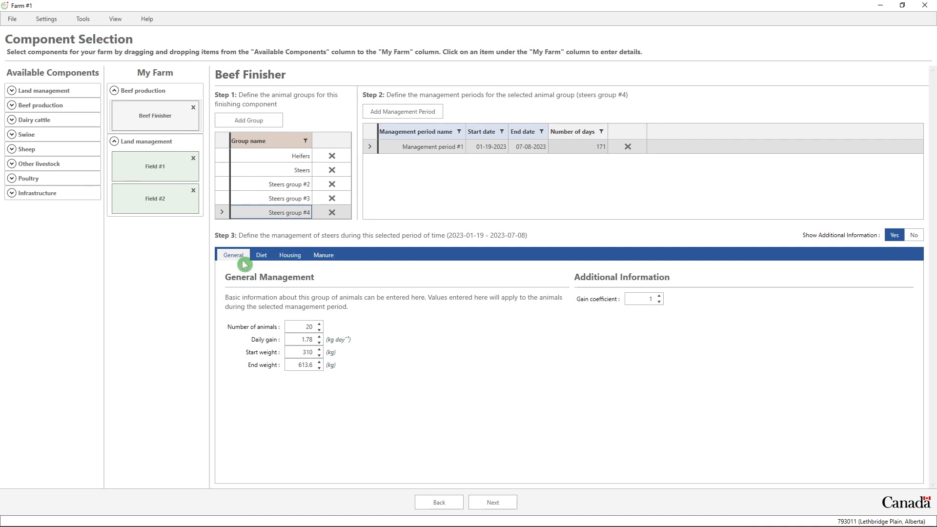
Examine steers group #4's number of animals, daily gain and weights, and its diet type and diet additive settings
{"action": "left_click", "coordinate": [306, 325]}
{"action": "left_click", "coordinate": [313, 338]}
{"action": "left_click", "coordinate": [304, 366]}
{"action": "left_click", "coordinate": [261, 255]}
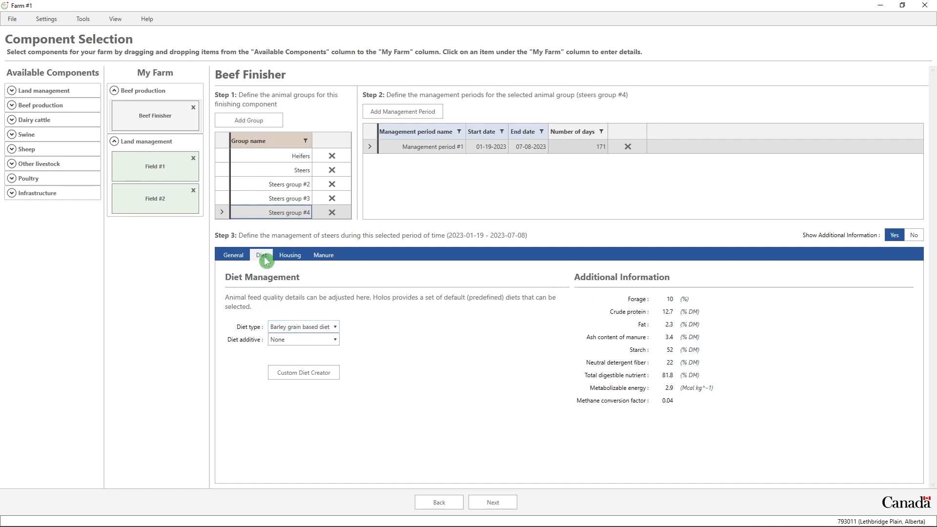
{"action": "left_click", "coordinate": [325, 327]}
{"action": "left_click", "coordinate": [333, 344]}
Review the management period and diet of the Heifers group and of the Steers group
{"action": "left_click", "coordinate": [298, 161]}
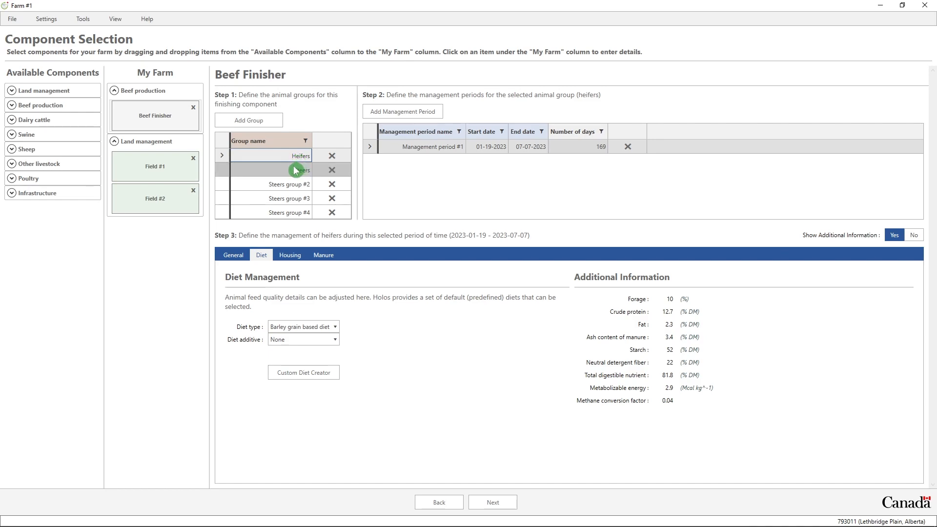
{"action": "left_click", "coordinate": [296, 170]}
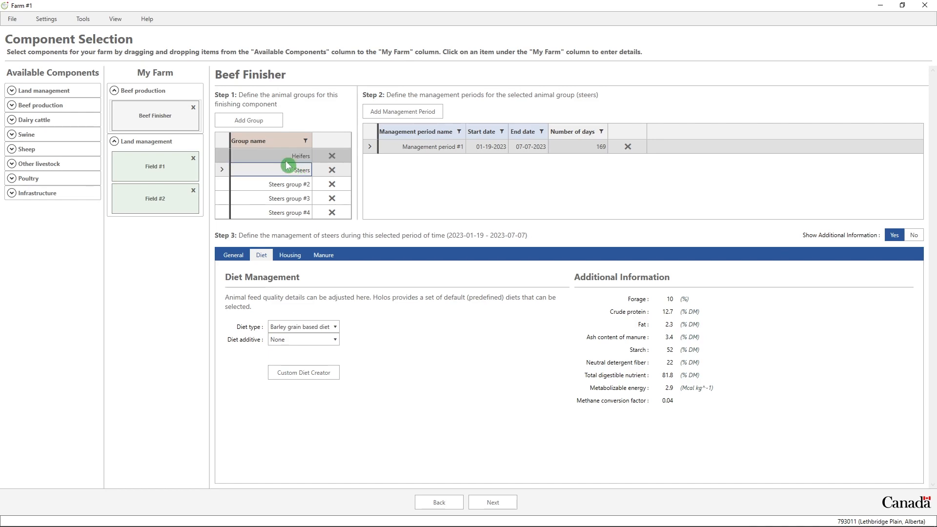